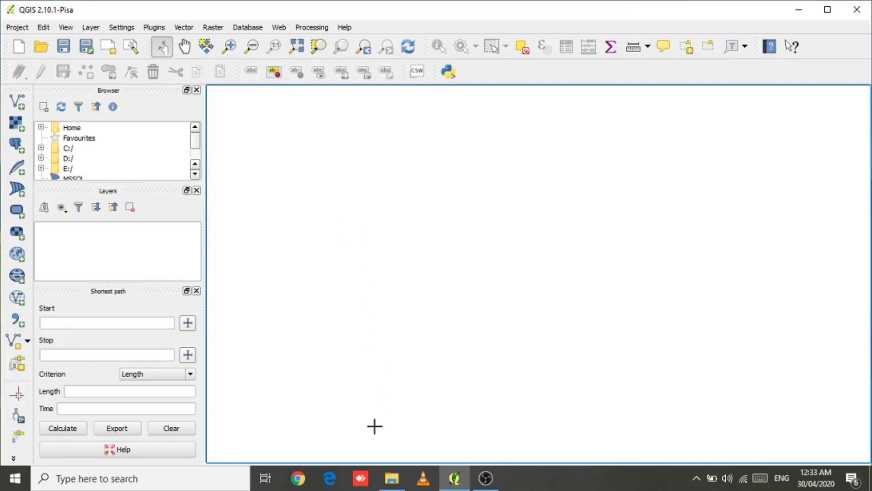
Load pantukan.shp from the folder E:\covid19\shape files\by municipality into the empty QGIS project as a layer
left_click(393, 485)
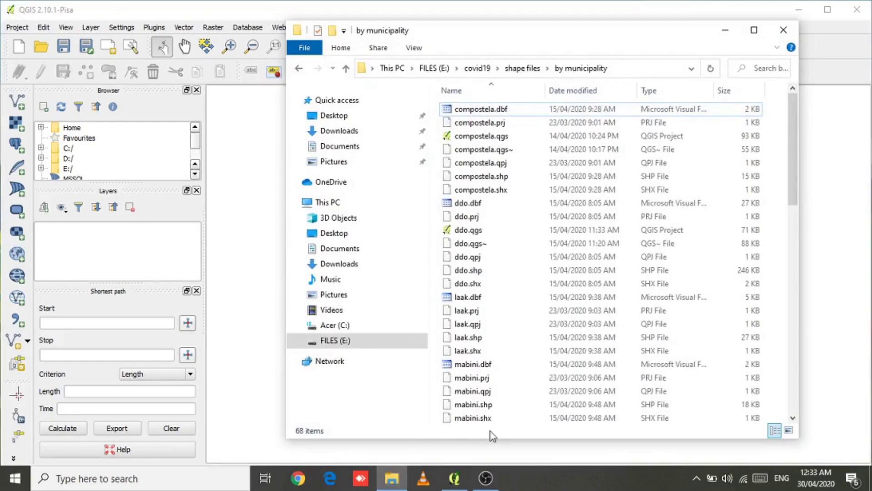
scroll(502, 374, "down", 15)
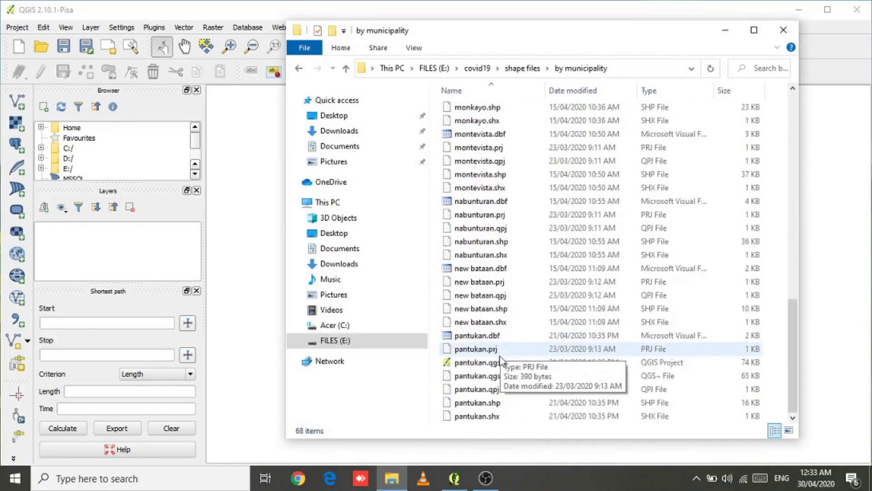
left_click(489, 404)
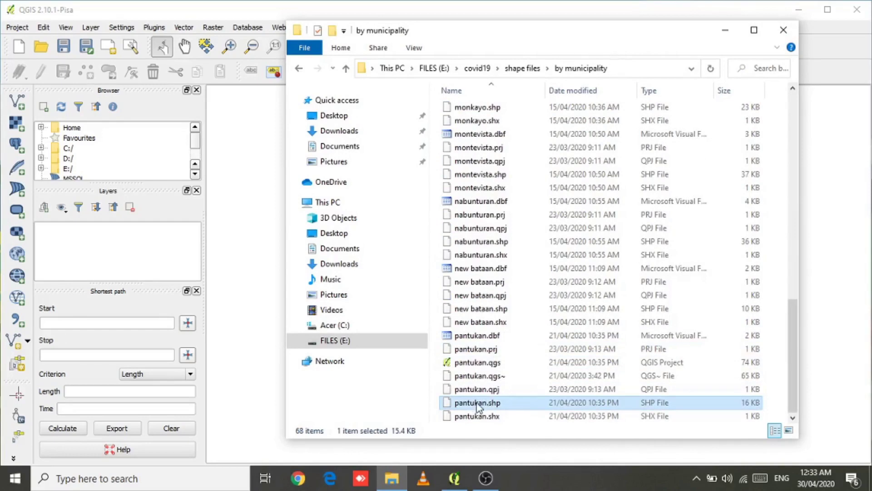
mouse_move(478, 406)
left_mouse_down()
mouse_move(203, 321)
mouse_move(159, 248)
left_mouse_up()
left_click(727, 34)
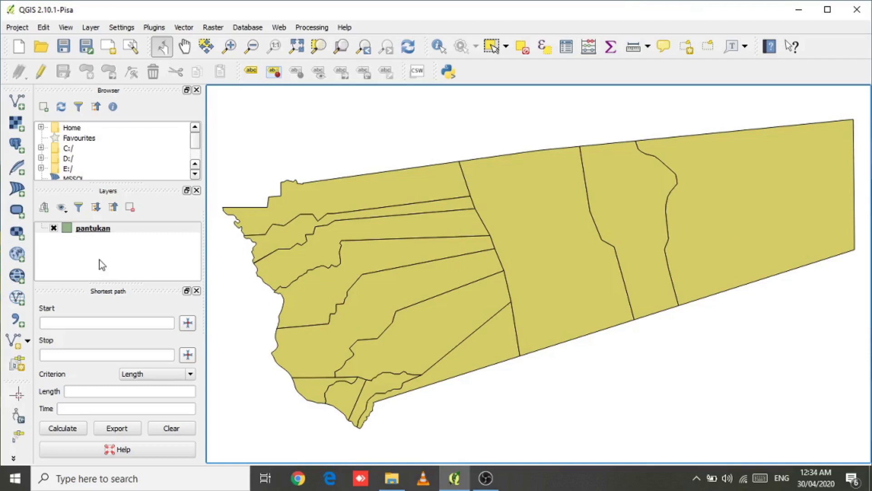
Open the pantukan layer's attribute table and examine the PUM and PUI values recorded for each barangay
left_click(101, 231)
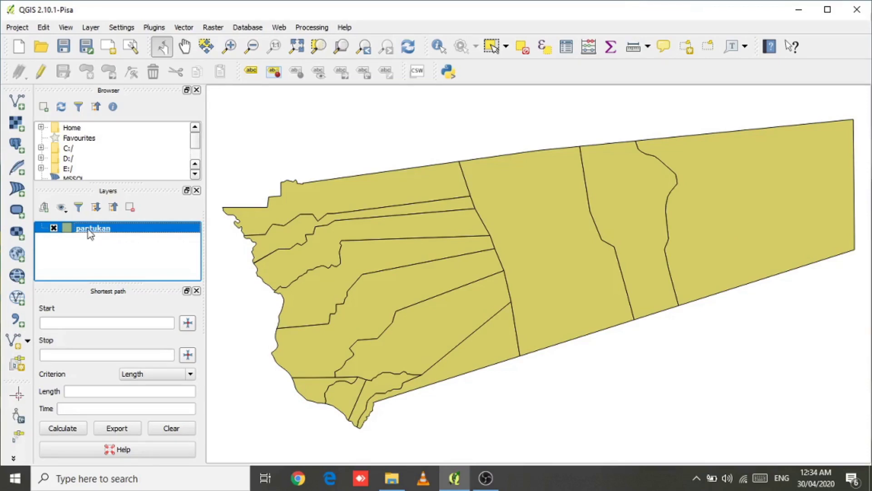
right_click(87, 231)
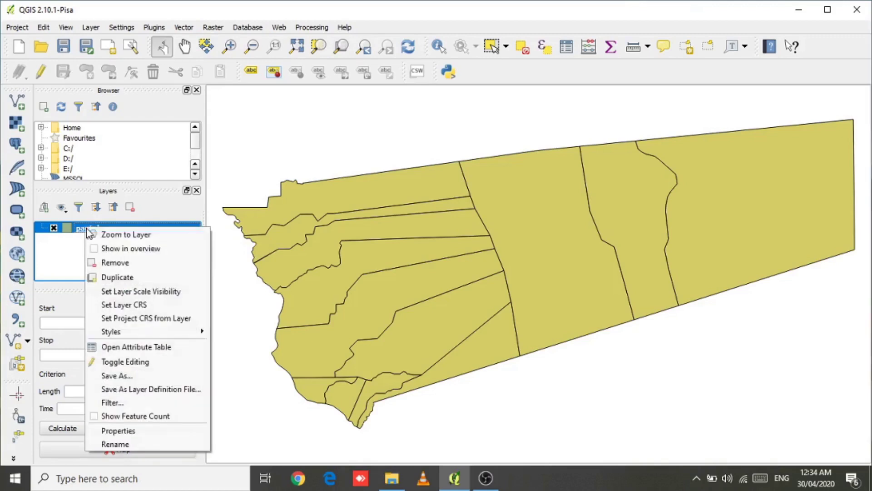
left_click(131, 352)
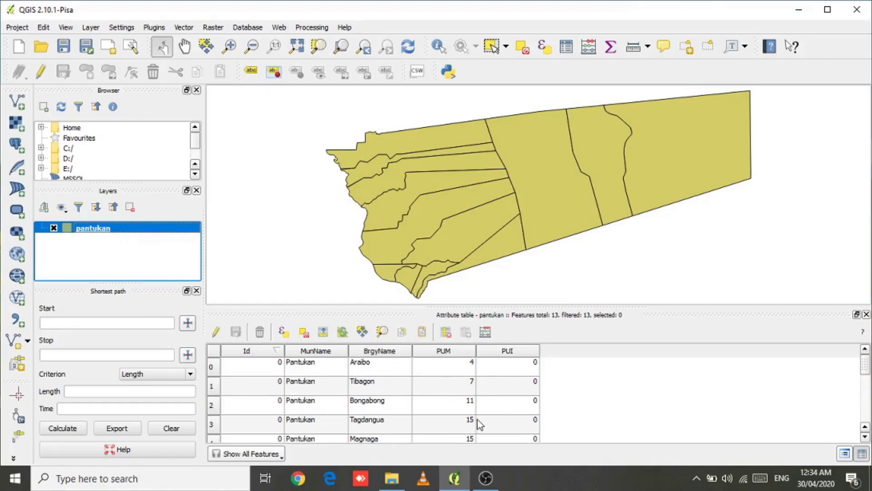
scroll(477, 425, "down", 3)
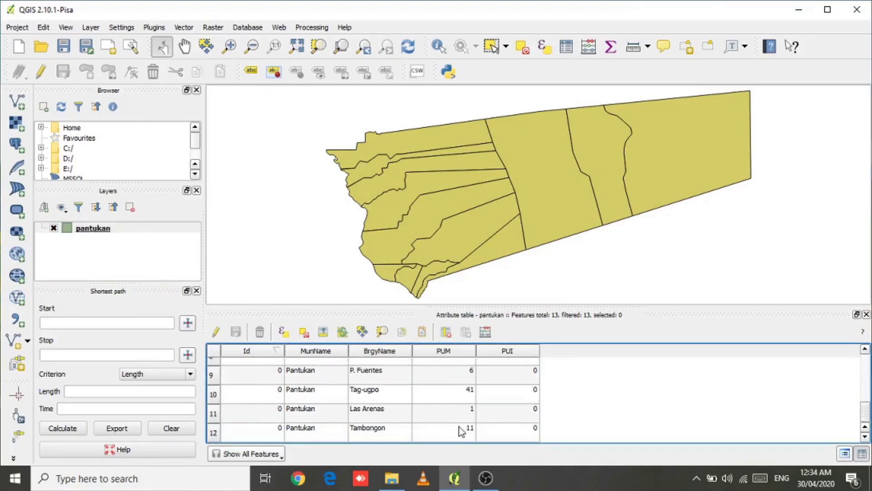
scroll(462, 429, "up", 2)
scroll(461, 428, "down", 2)
scroll(462, 429, "up", 3)
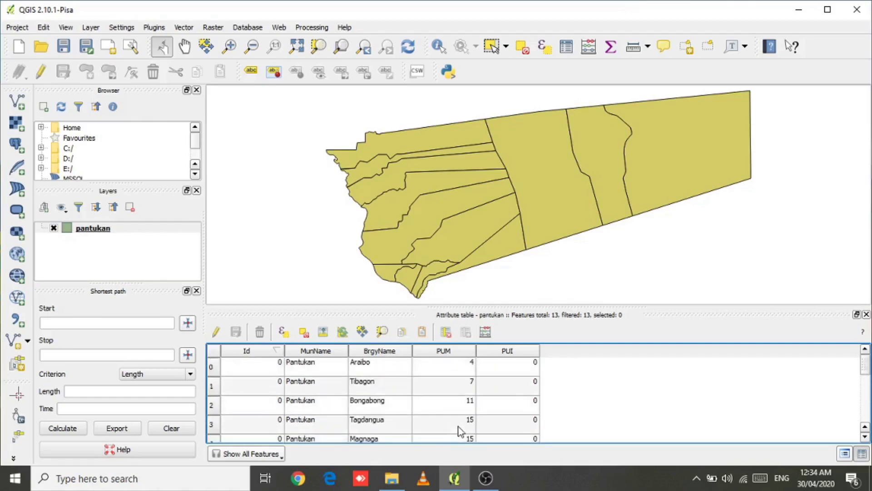
scroll(432, 411, "down", 2)
scroll(432, 412, "down", 1)
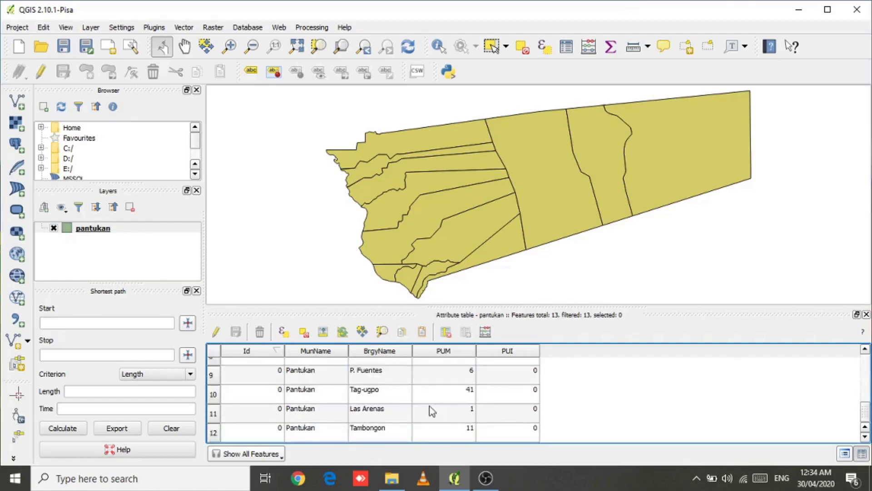
scroll(431, 410, "up", 3)
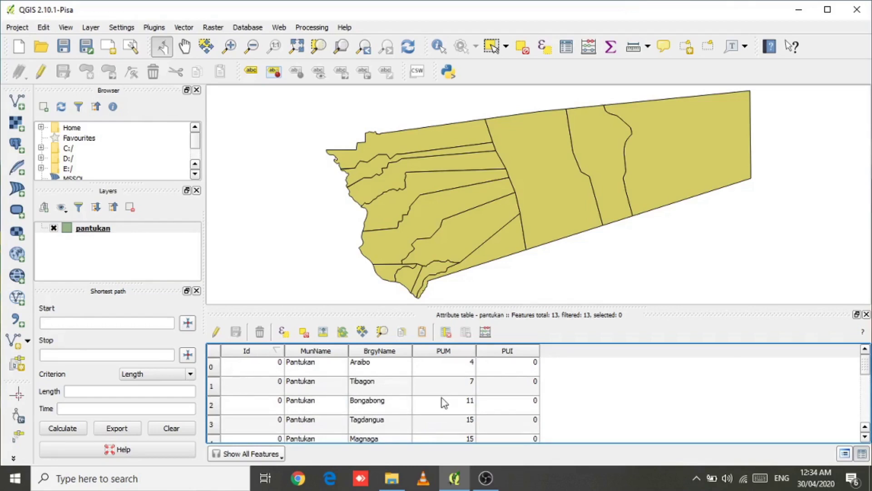
scroll(445, 391, "down", 3)
scroll(448, 402, "up", 3)
left_click(88, 231)
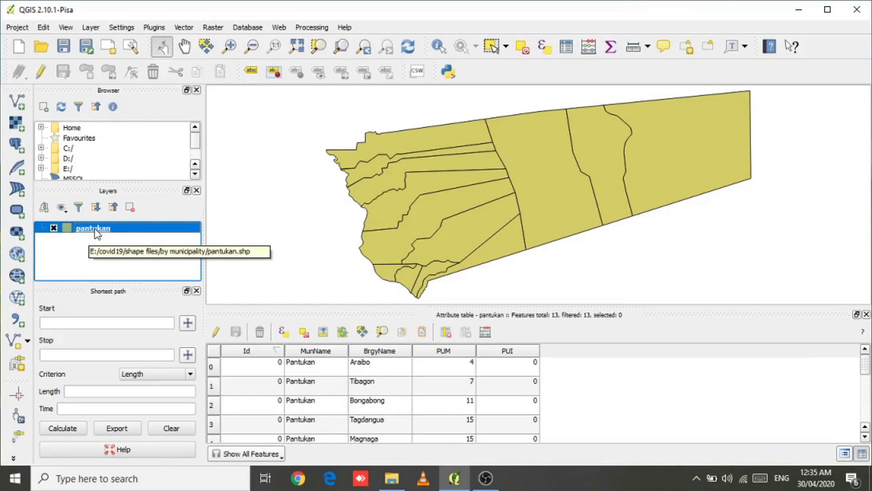
right_click(95, 230)
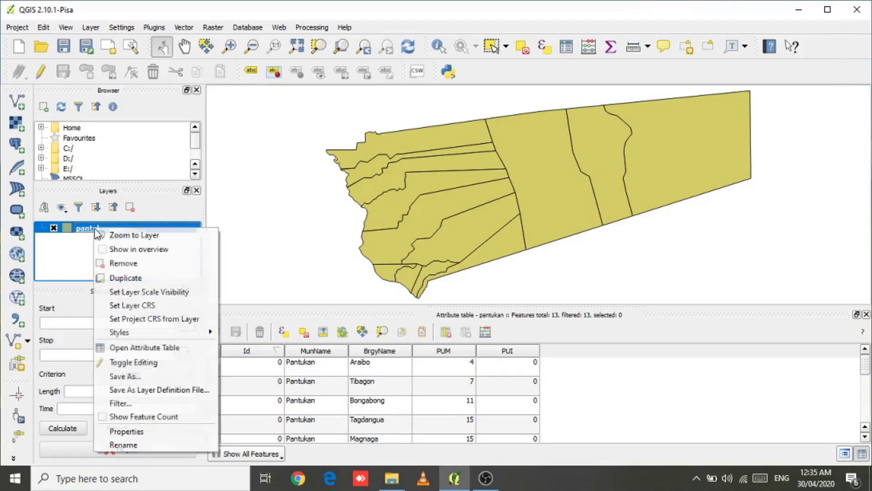
left_click(132, 433)
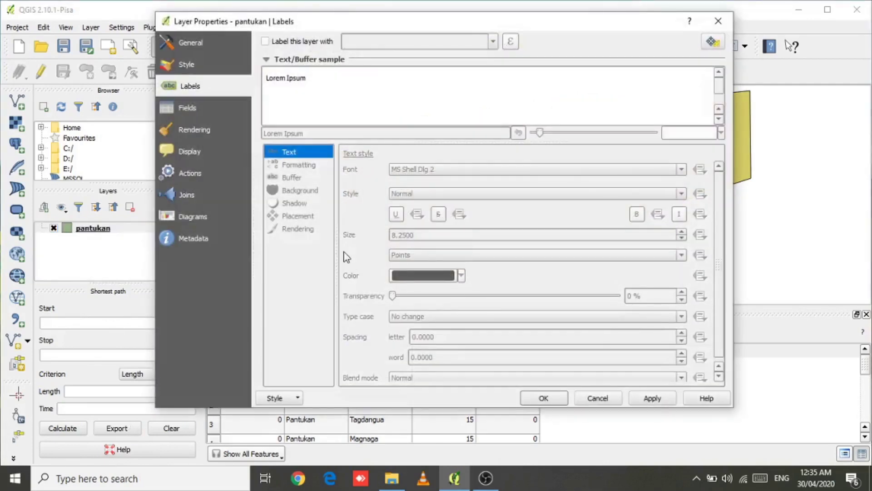
left_click(716, 23)
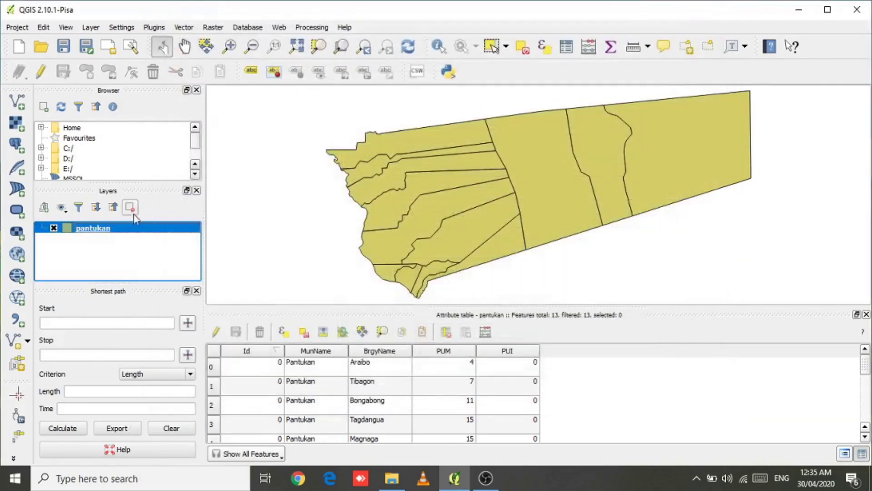
In the pantukan layer's style properties, set the border color of the simple fill to grey
double_click(100, 233)
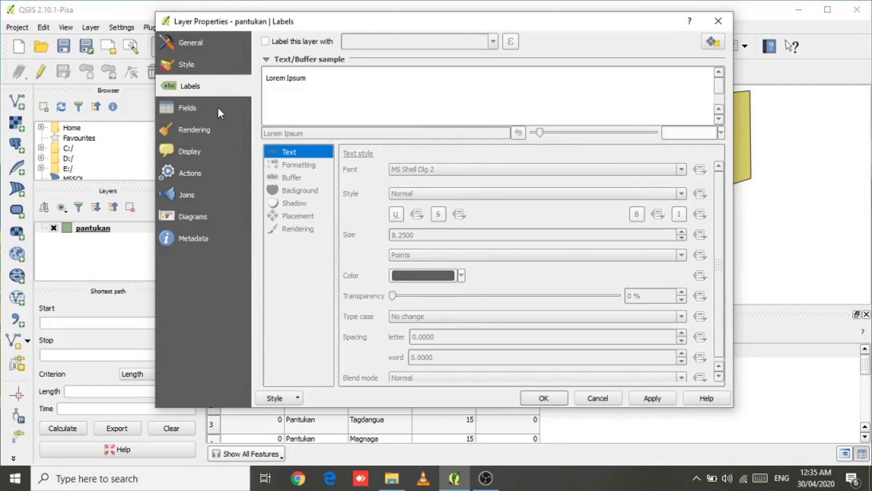
left_click(187, 66)
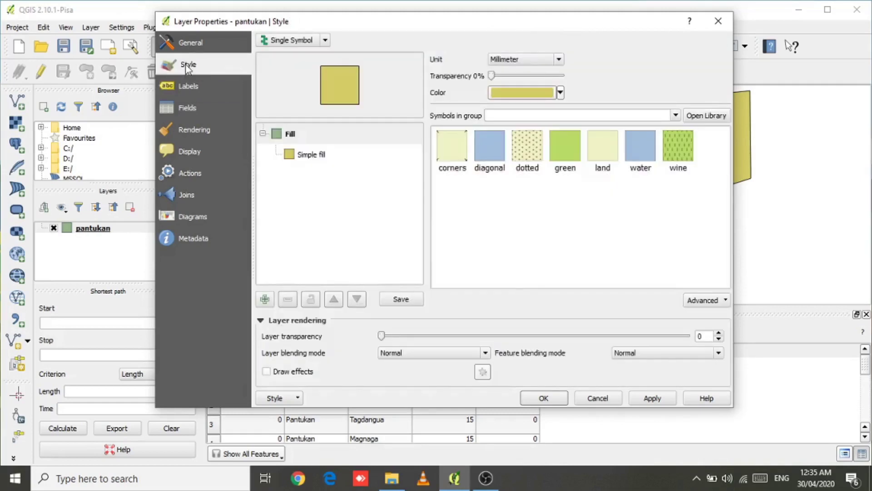
left_click(313, 154)
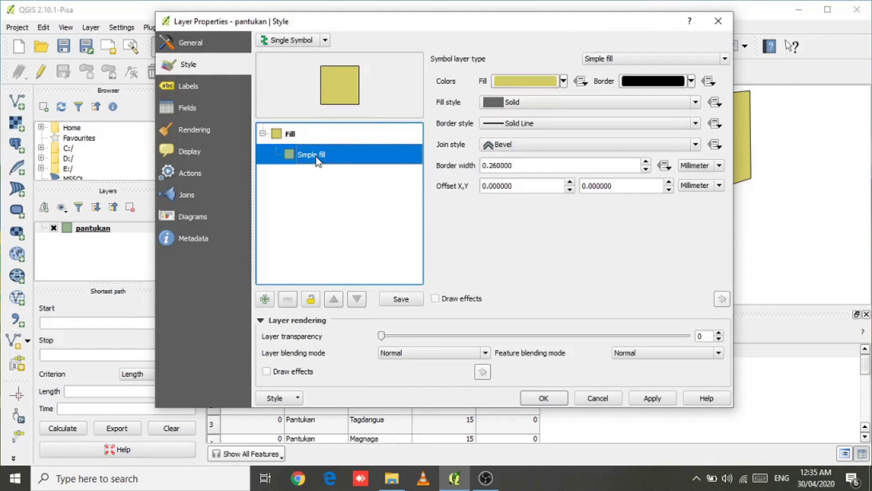
left_click(692, 82)
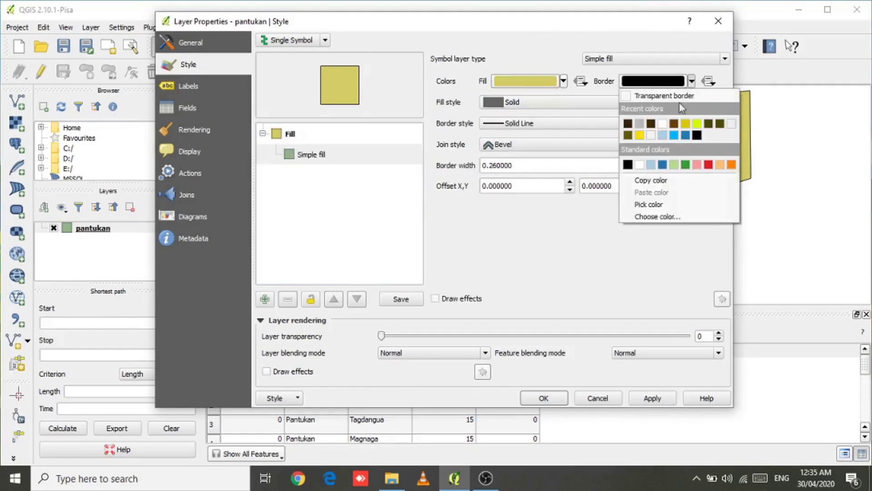
left_click(640, 124)
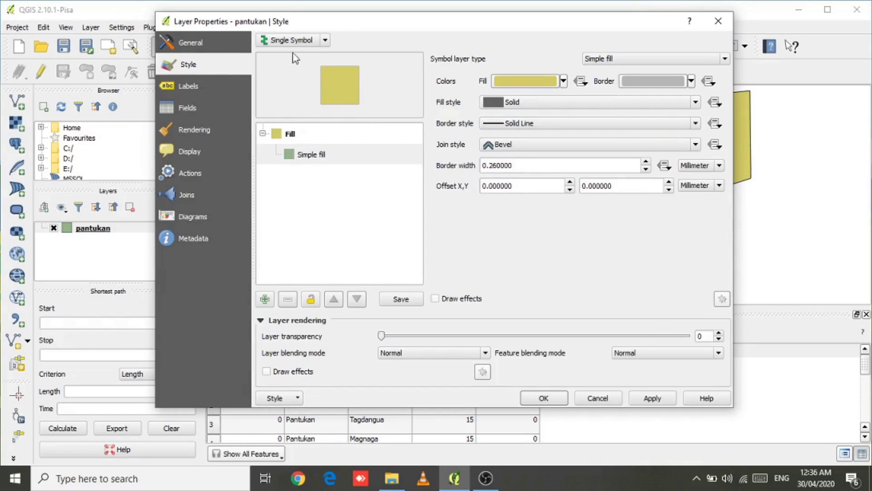
Switch the pantukan layer's symbology to Graduated, based on the PUM column
left_click(325, 40)
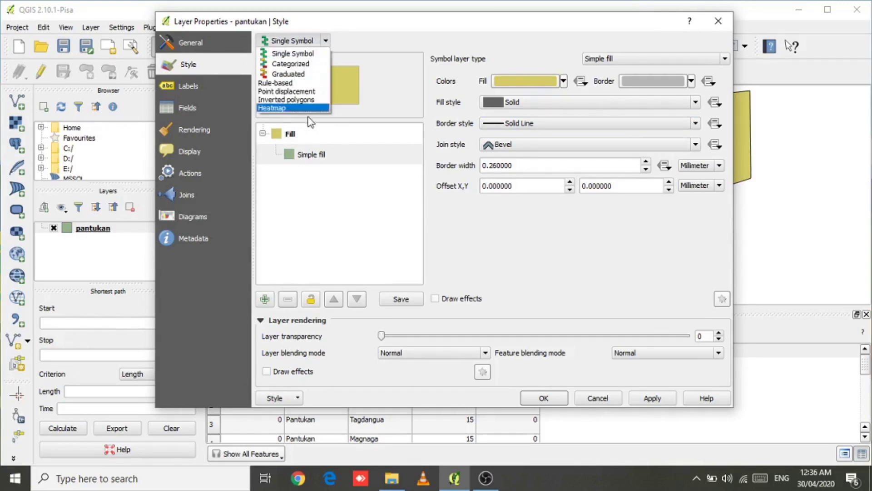
left_click(304, 75)
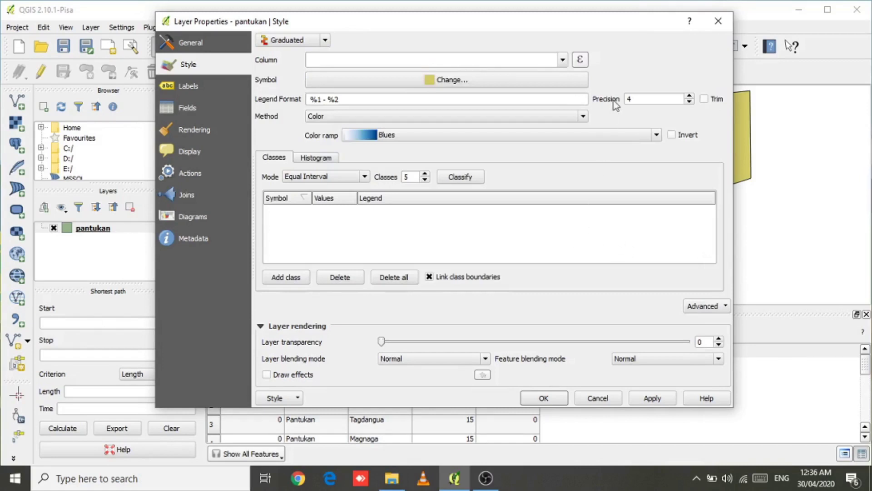
left_click(563, 60)
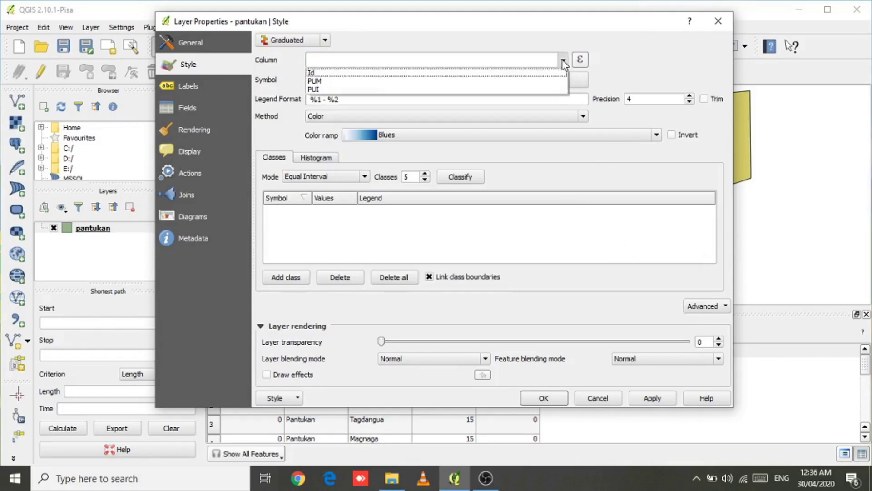
left_click(401, 81)
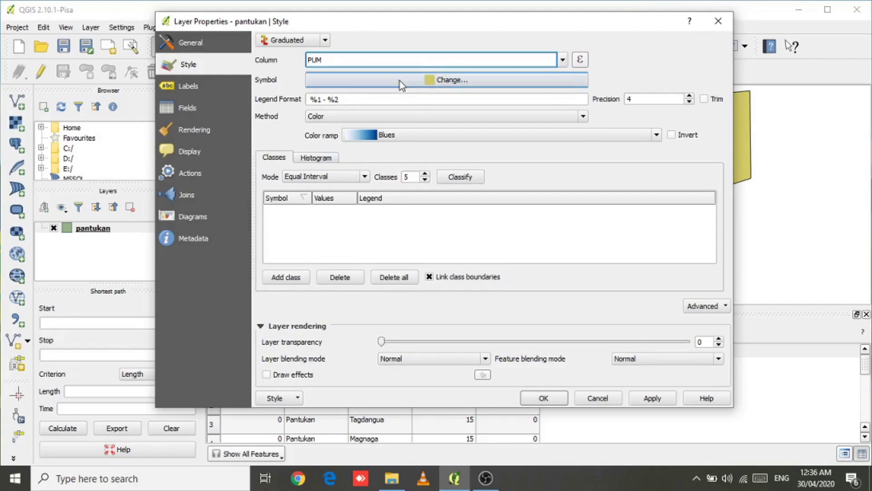
Choose the Blues color ramp and classify the PUM values into 5 equal-interval classes
left_click(460, 136)
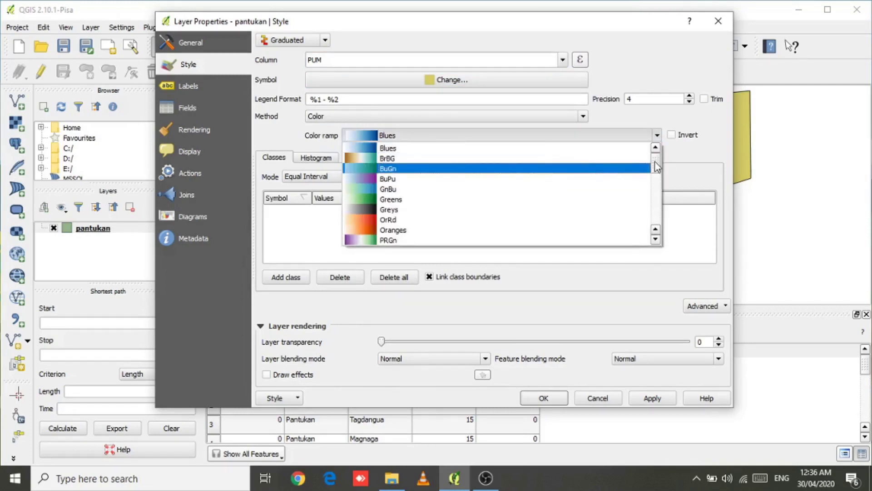
left_click_drag(656, 161, 656, 223)
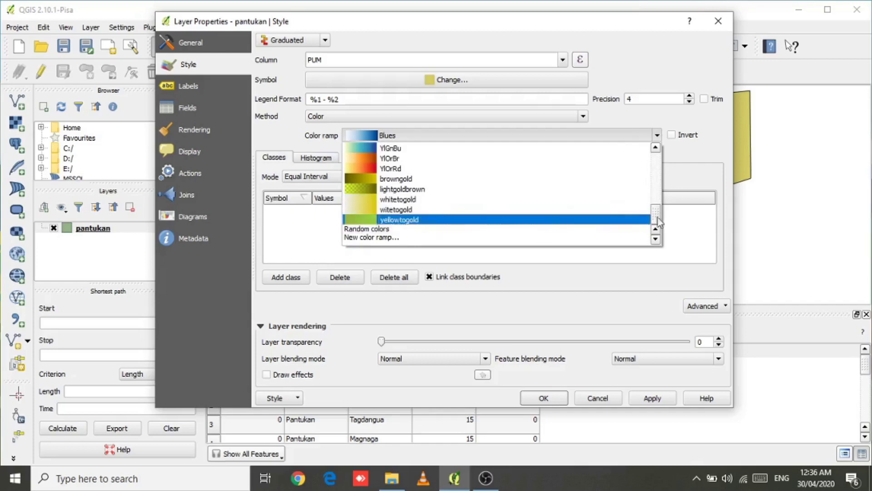
left_click_drag(659, 219, 659, 157)
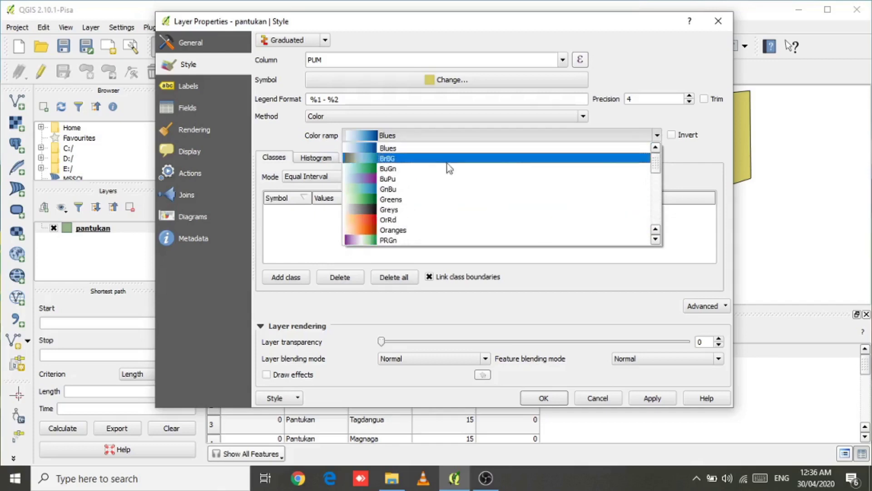
left_click(388, 149)
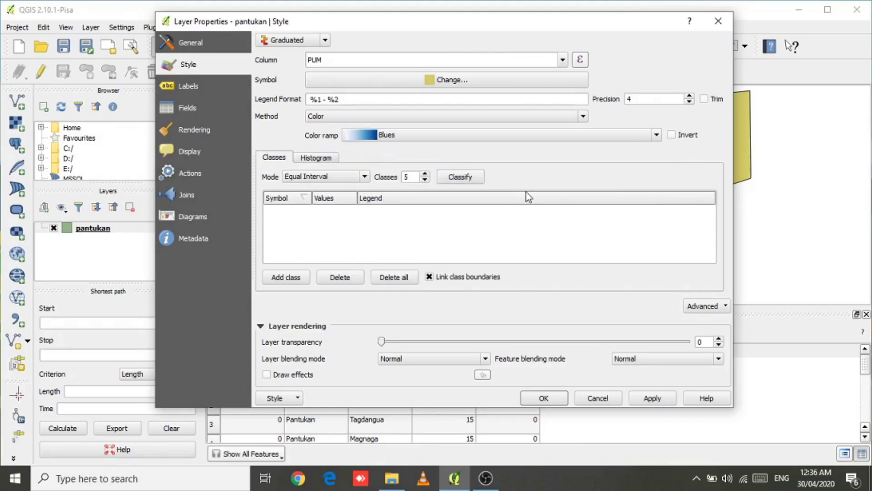
left_click(473, 181)
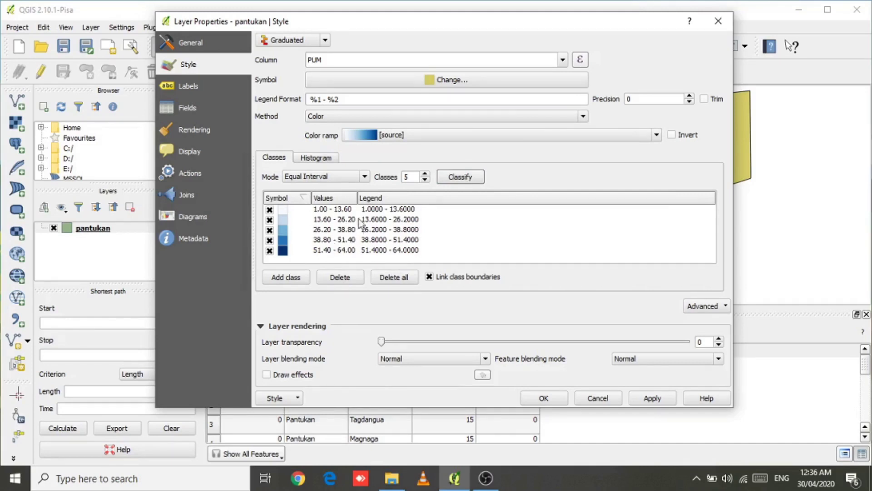
Increase the equal-interval classes to 10, check their value ranges, and settle on 9 classes
left_click(425, 176)
left_click(425, 175)
left_click(425, 176)
left_click(425, 175)
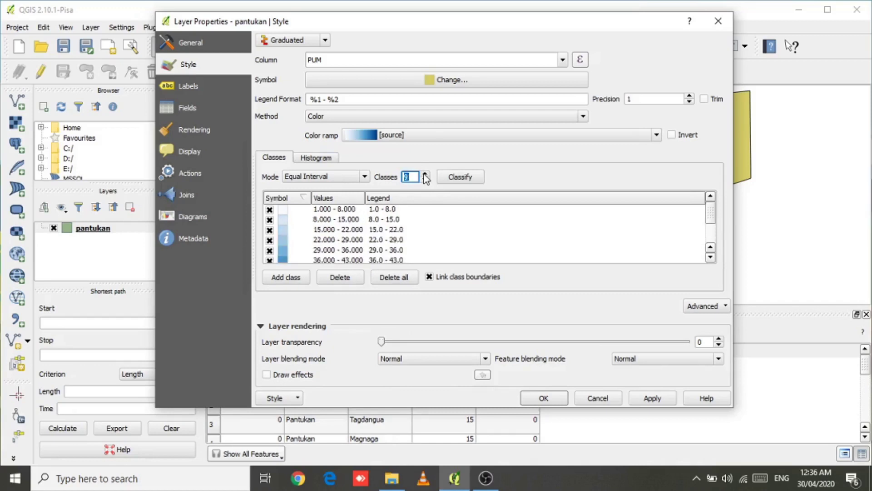
left_click(425, 176)
scroll(317, 237, "down", 2)
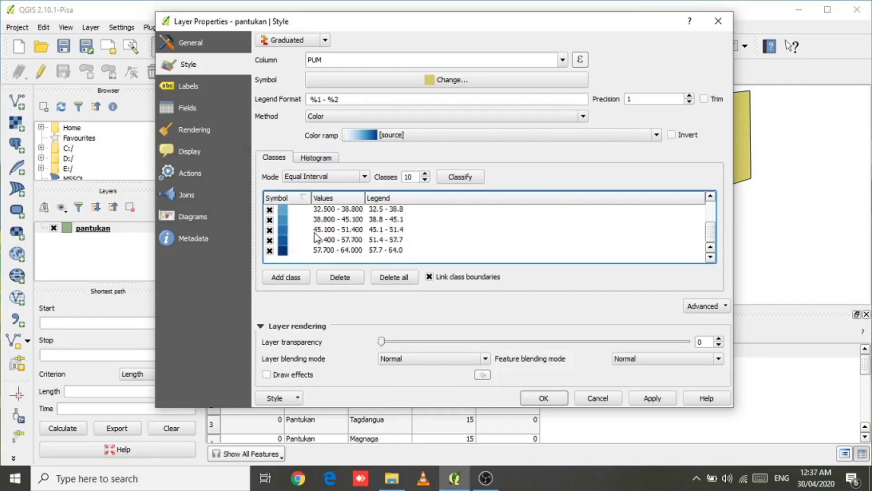
scroll(317, 237, "up", 2)
scroll(343, 243, "down", 2)
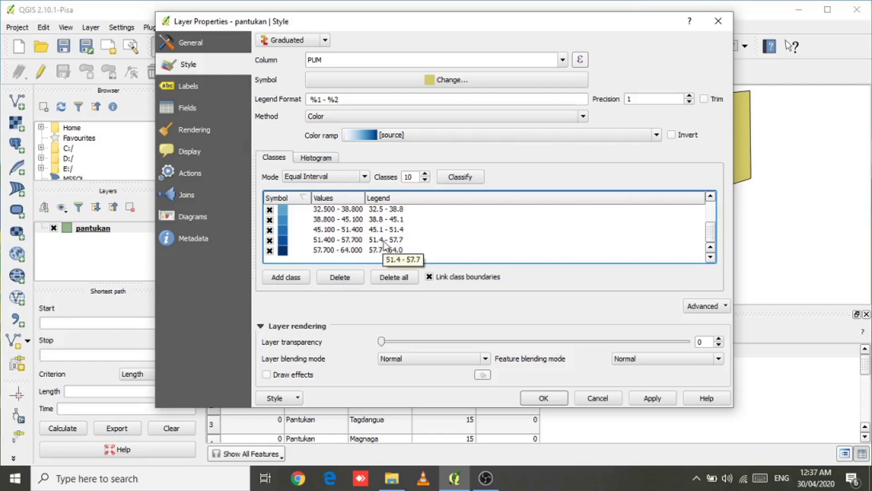
scroll(381, 246, "up", 2)
scroll(369, 244, "down", 2)
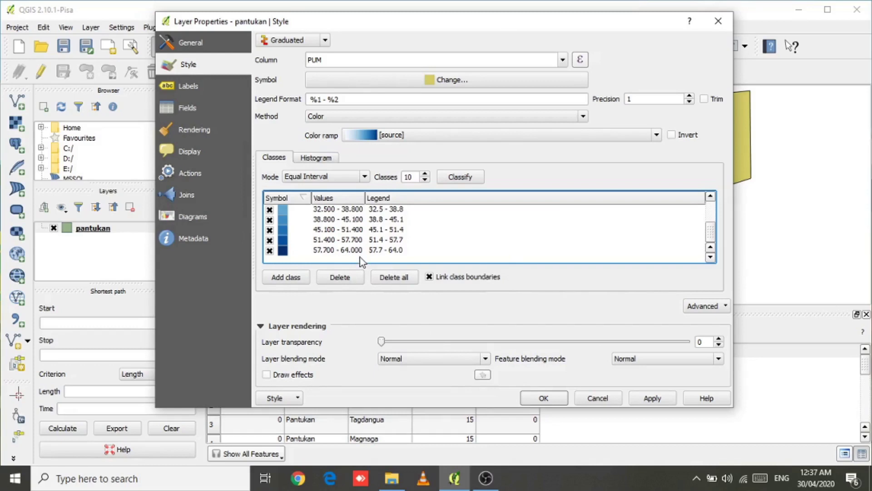
left_click(425, 179)
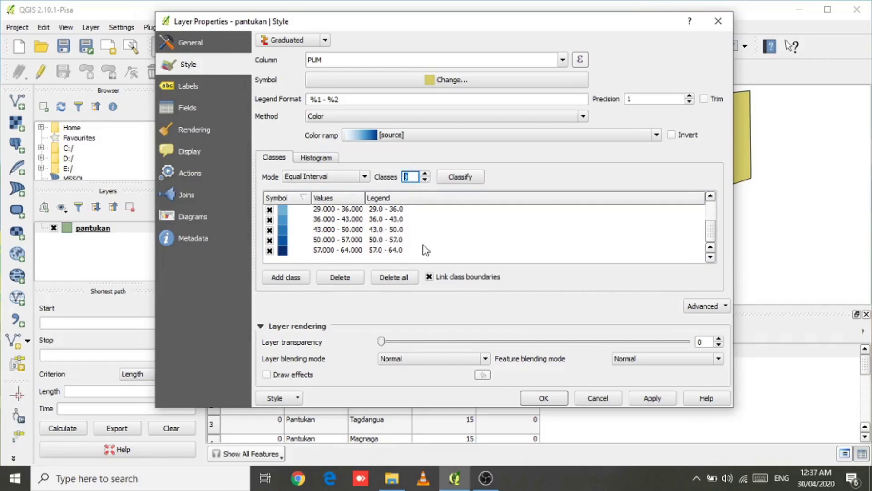
scroll(370, 245, "up", 2)
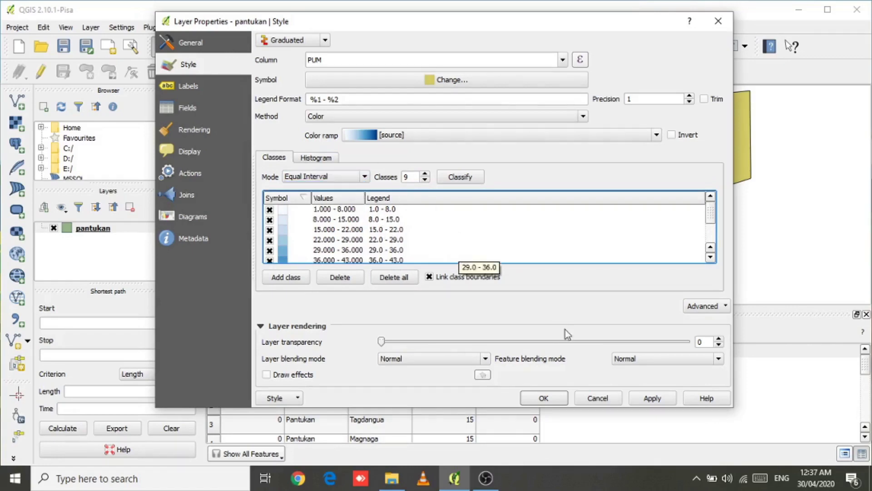
Apply the 9-class graduated style to the pantukan layer and check the shading against the PUM values in the attribute table
left_click(634, 399)
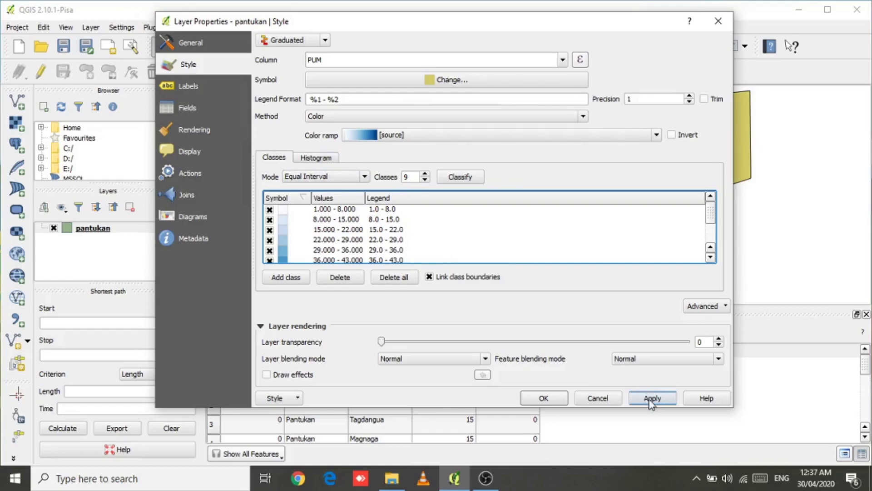
left_click(544, 403)
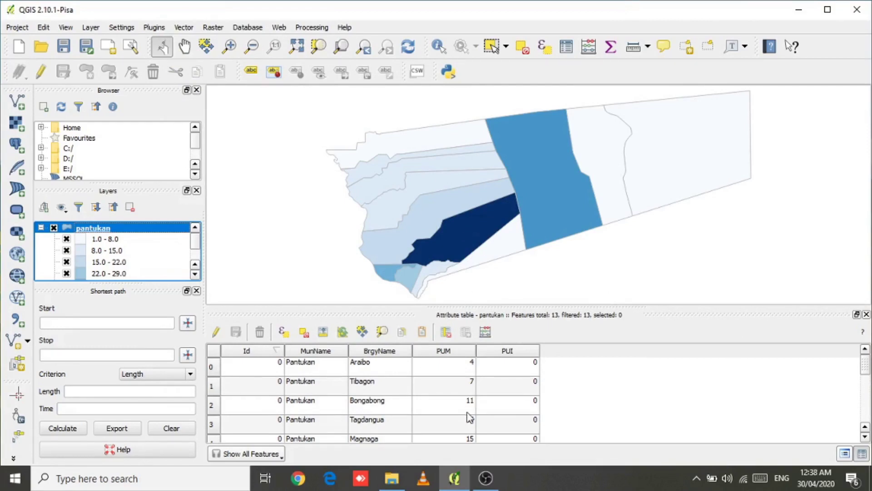
scroll(467, 418, "down", 3)
scroll(445, 425, "up", 3)
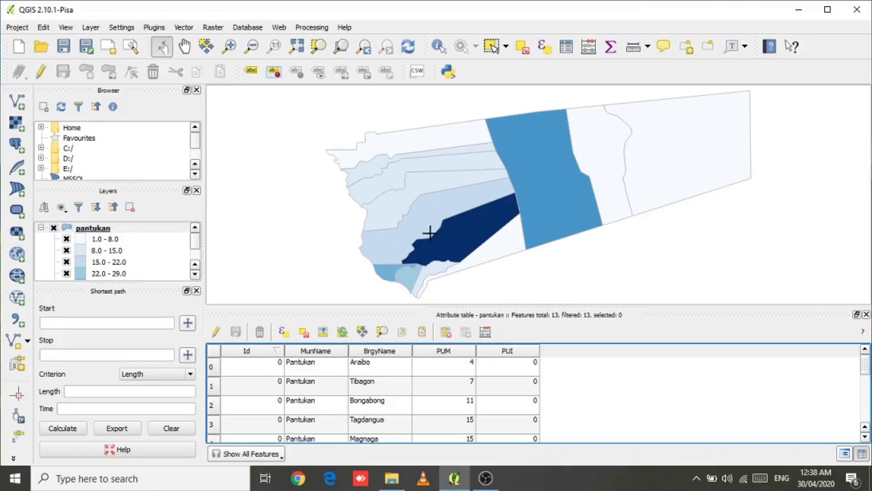
Turn on labels for the pantukan layer, using the BrgyName field as the label text
double_click(94, 229)
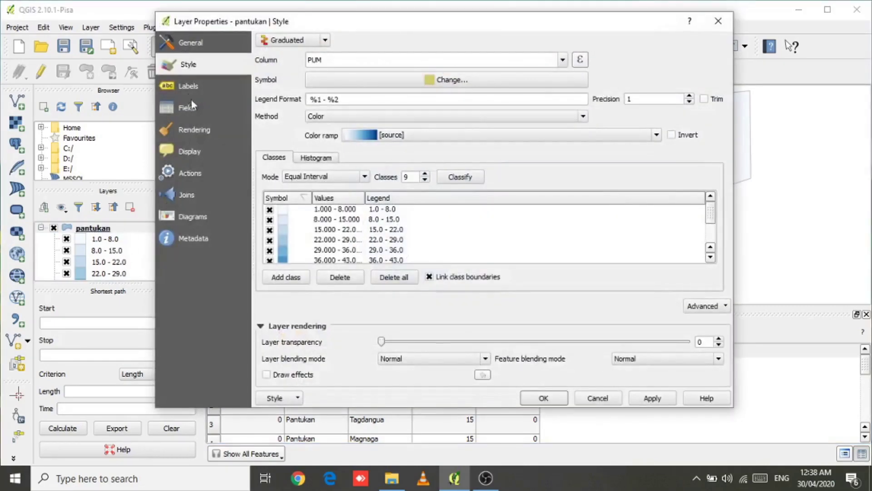
left_click(187, 85)
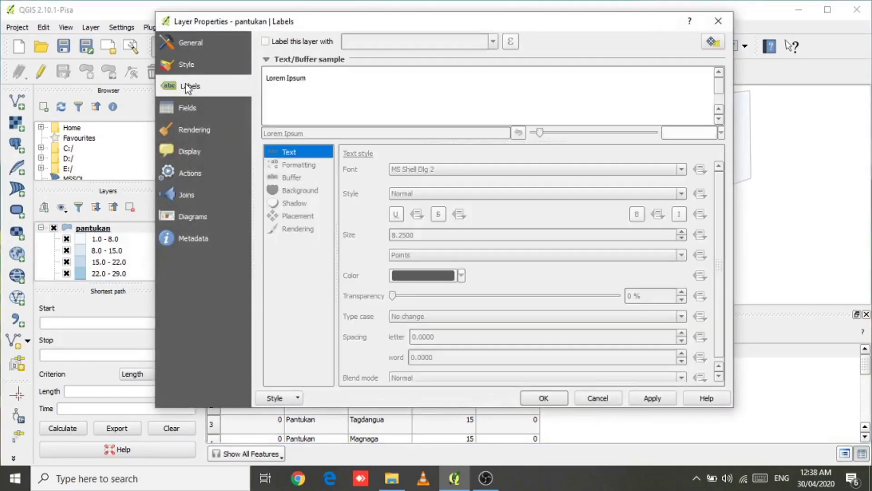
left_click(266, 42)
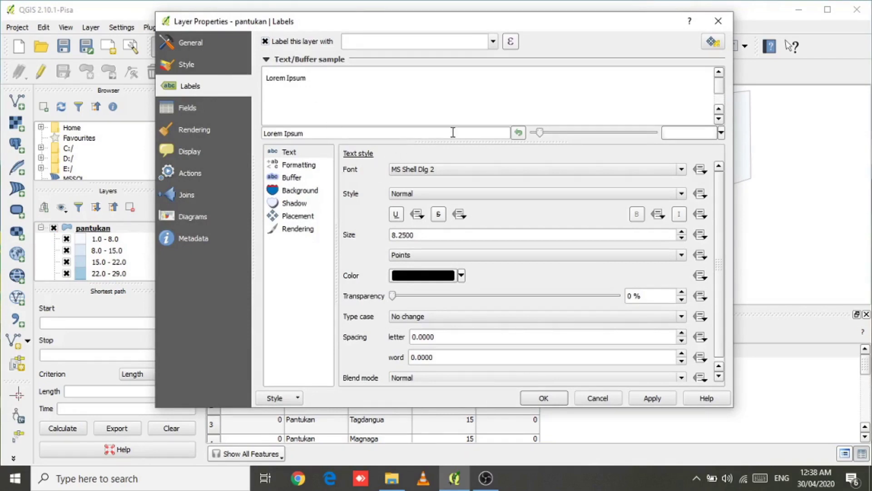
left_click(493, 41)
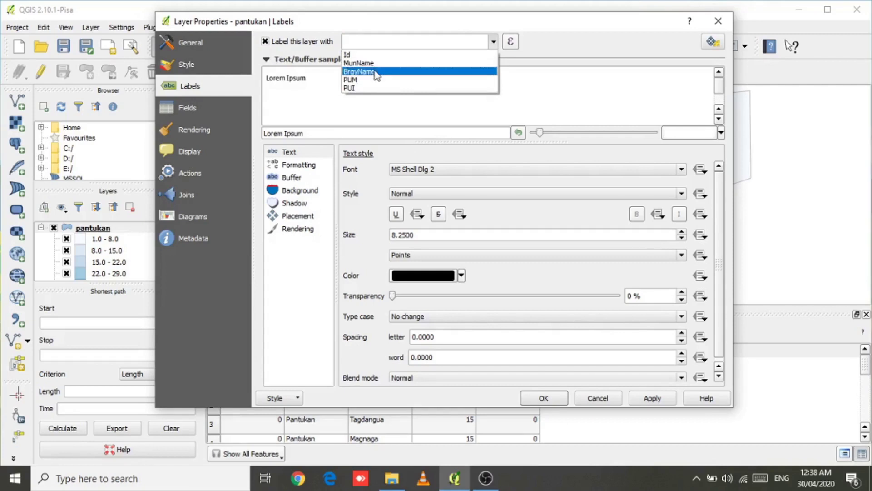
left_click(376, 71)
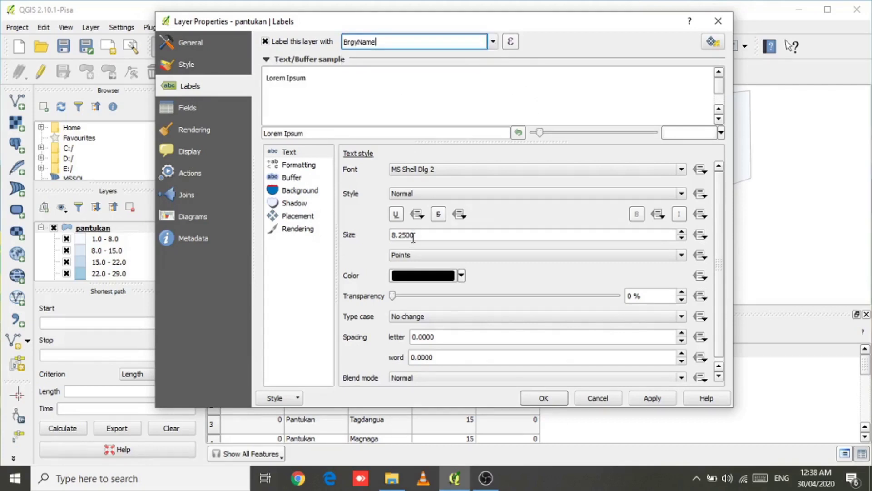
Set the label text color to the dark brown recent color and apply the label settings to the map
left_click(462, 277)
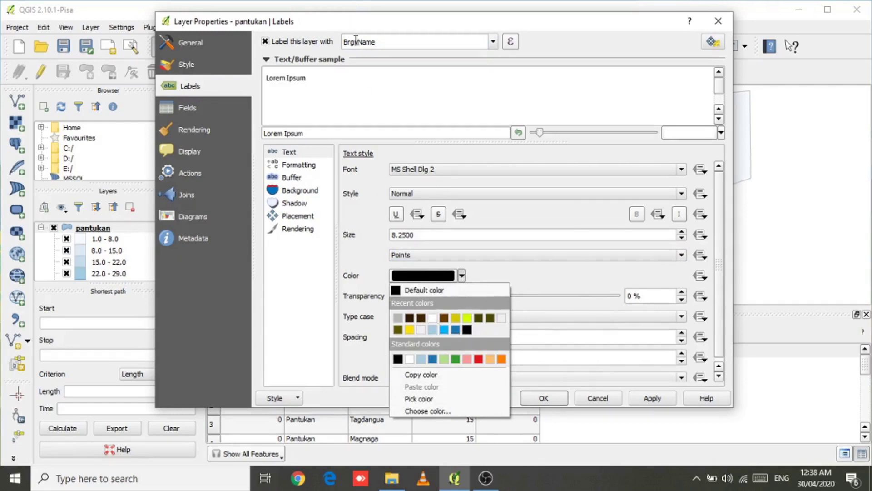
left_click(409, 318)
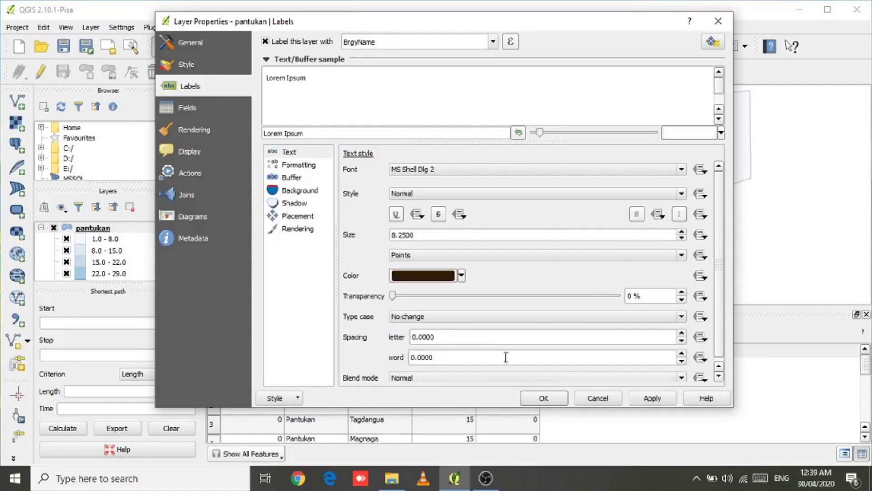
left_click(651, 398)
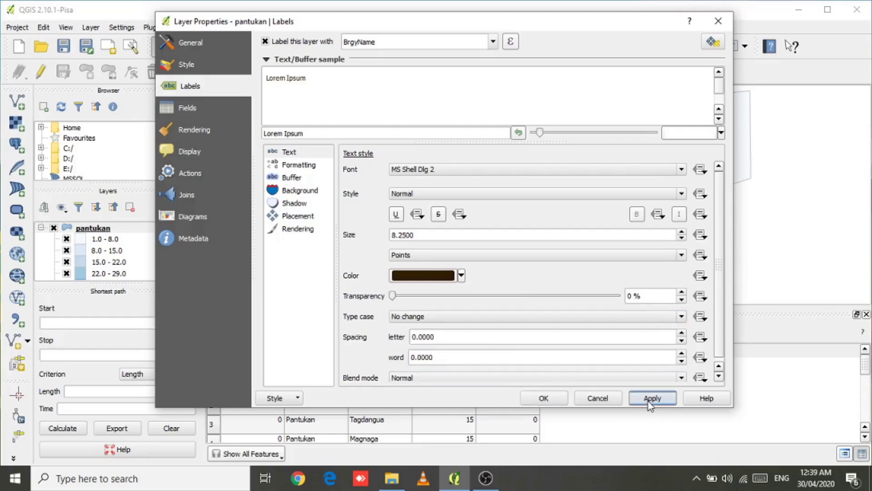
left_click(544, 399)
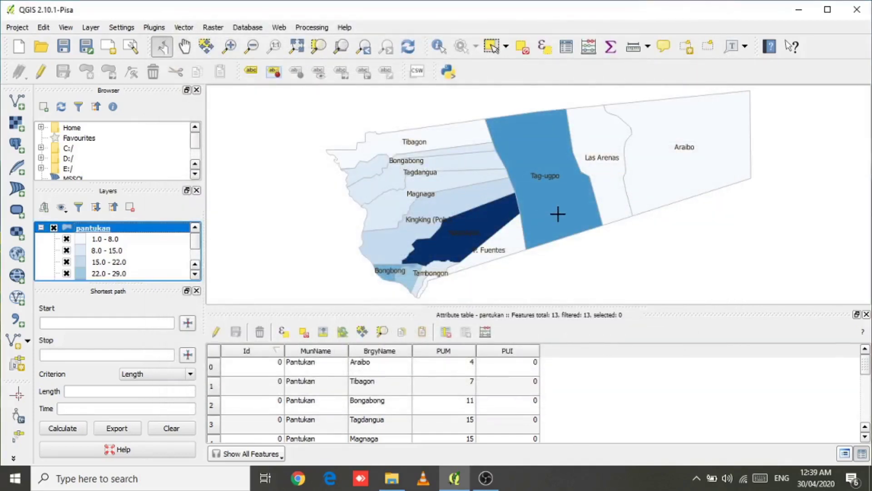
Examine the barangay labels and shading across the whole Pantukan map, from Tibagon to Araibo and down to Tambongon
scroll(558, 213, "up", 1)
scroll(444, 191, "up", 1)
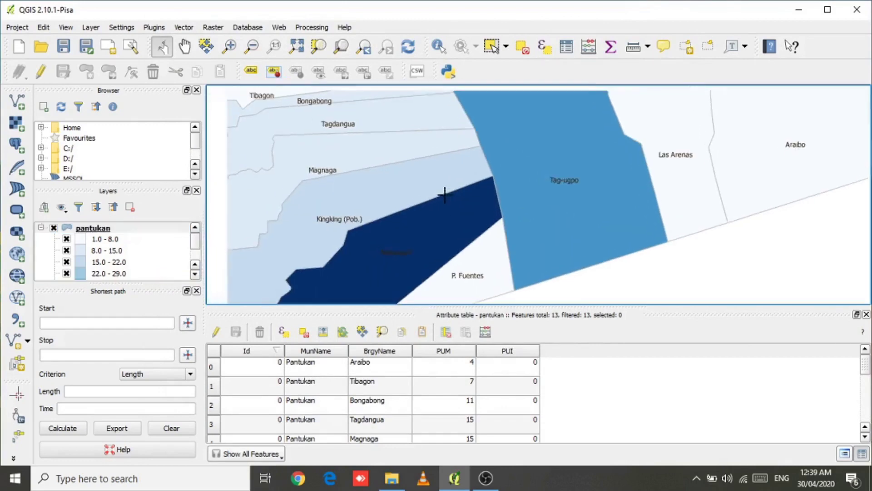
left_click_drag(343, 163, 443, 199)
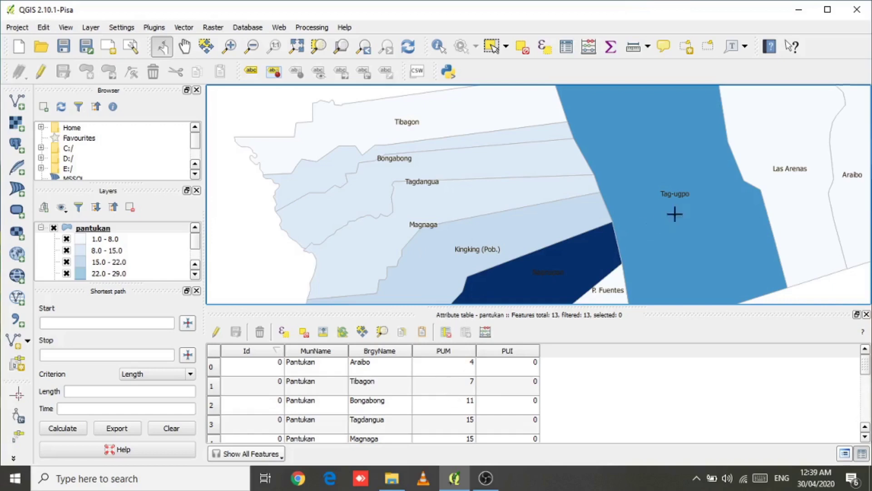
left_click_drag(674, 214, 563, 197)
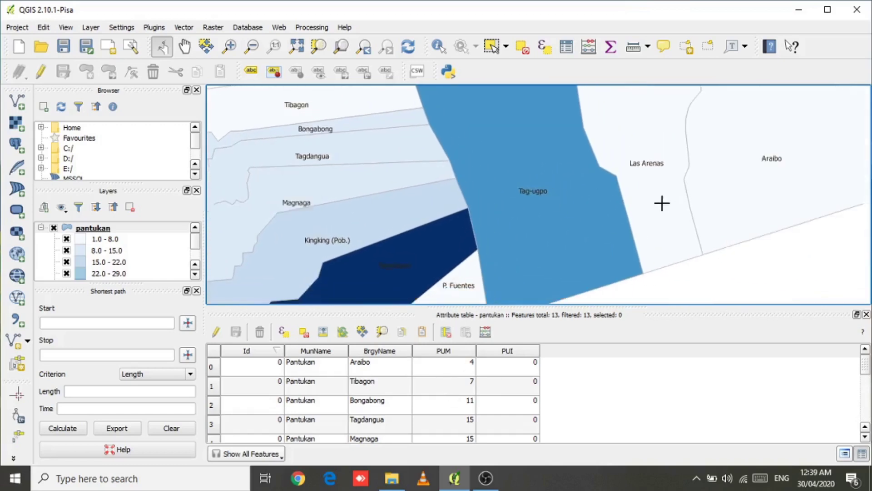
left_click_drag(662, 202, 553, 216)
left_click_drag(703, 202, 662, 203)
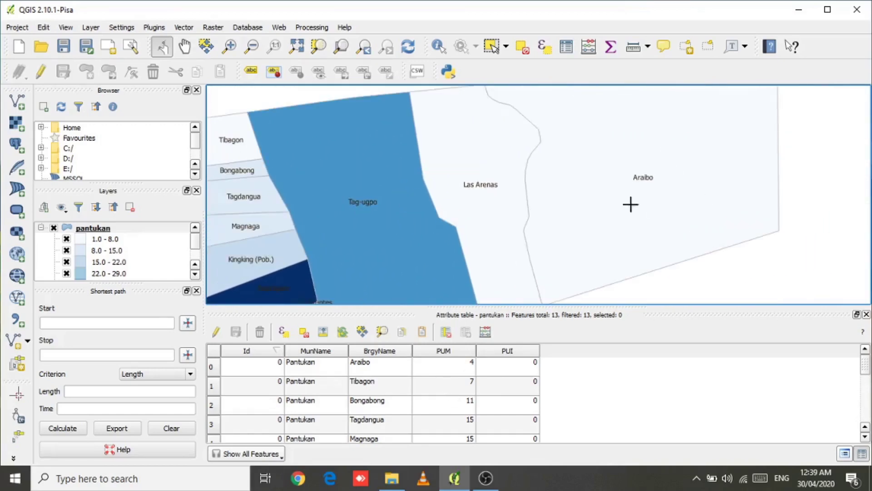
left_click_drag(418, 236, 592, 218)
left_click_drag(471, 242, 520, 193)
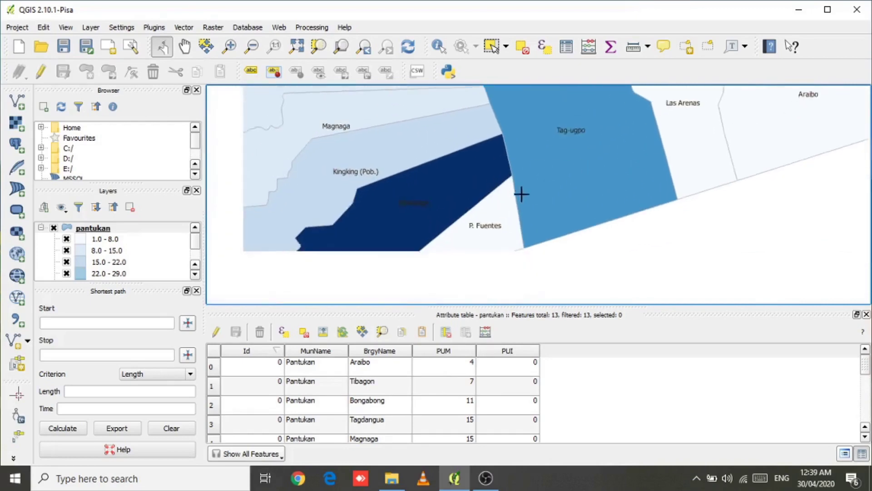
left_click_drag(415, 232, 479, 197)
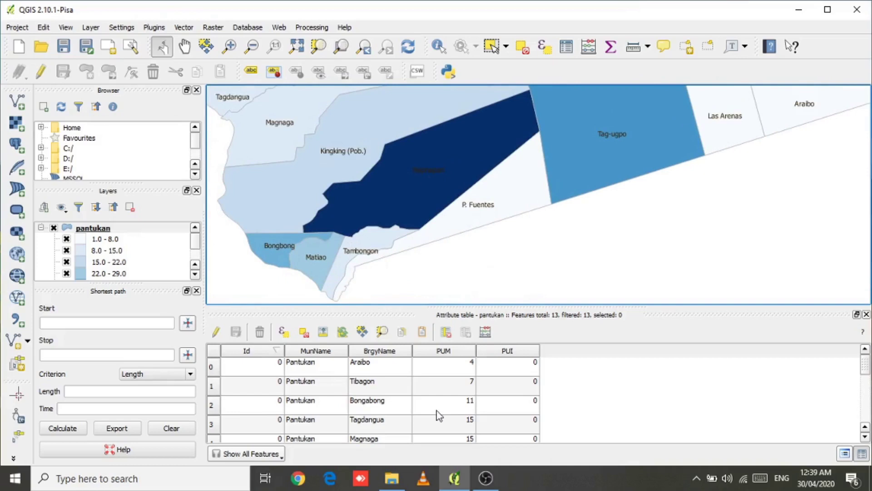
Review the PUM values per barangay in the attribute table, including Napnapan's, and compare them with the shading of the full map
scroll(436, 415, "down", 3)
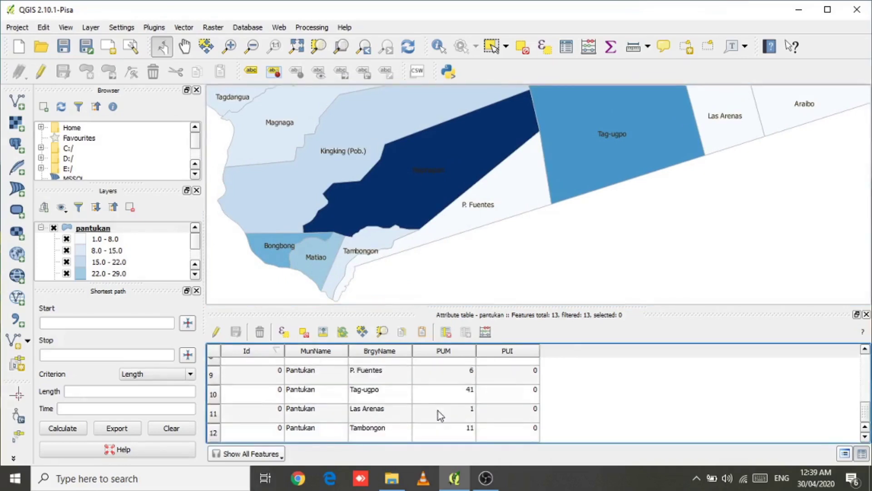
scroll(438, 412, "up", 3)
scroll(438, 413, "down", 2)
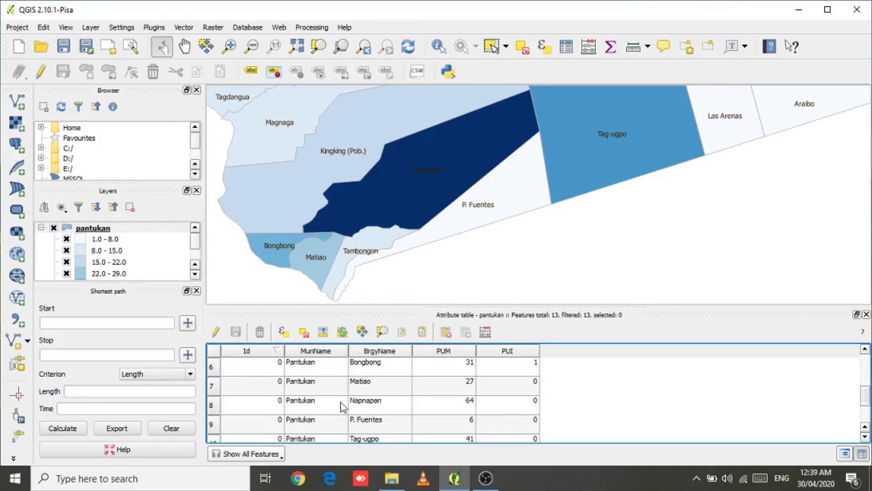
left_click(464, 411)
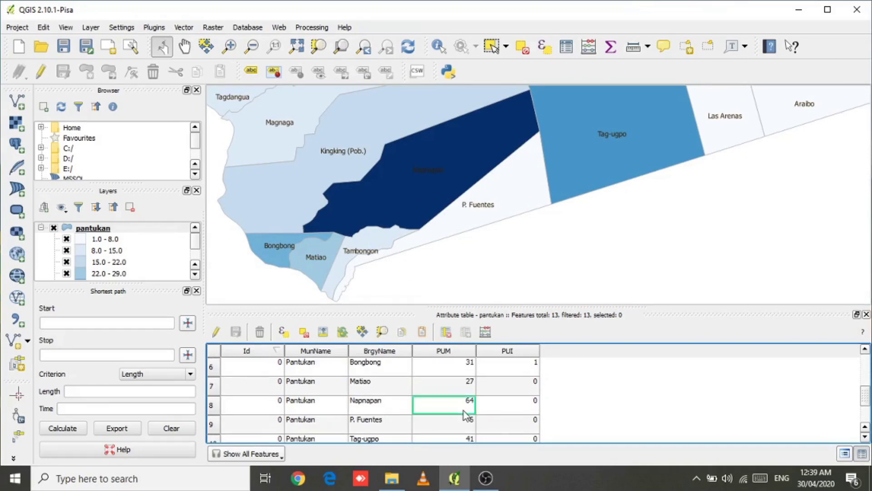
key("Left")
scroll(447, 410, "up", 2)
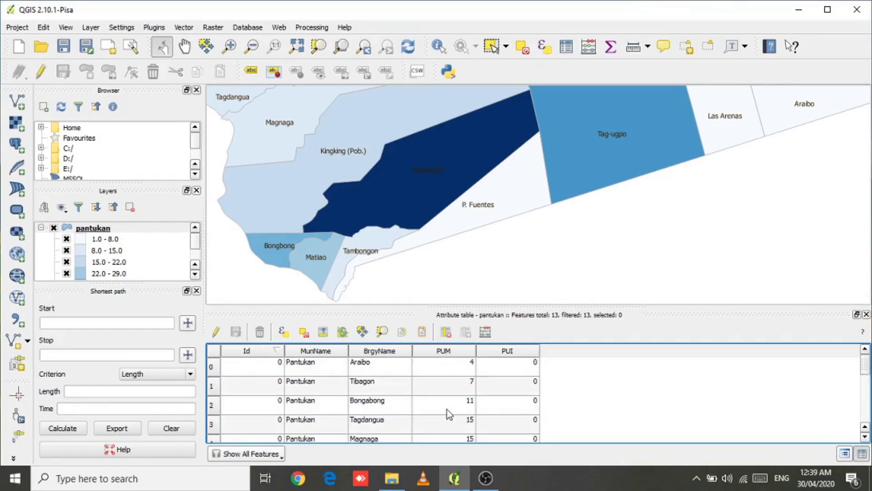
scroll(539, 169, "down", 1)
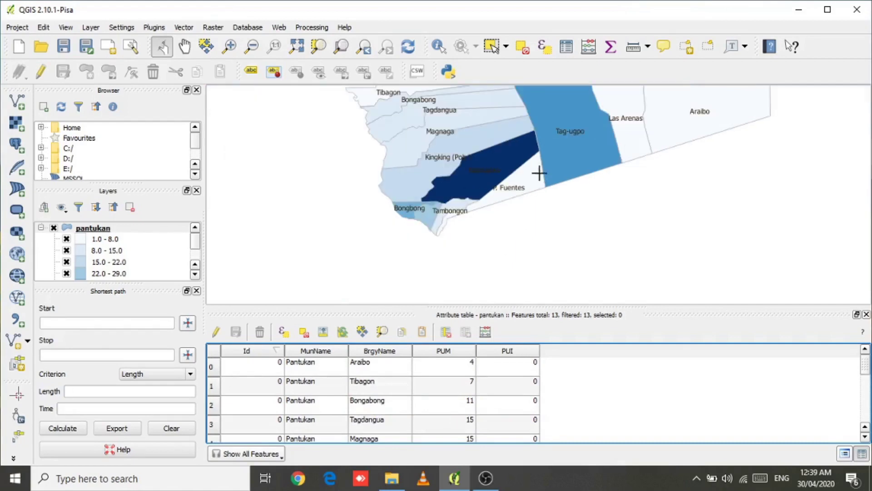
left_click_drag(555, 163, 513, 201)
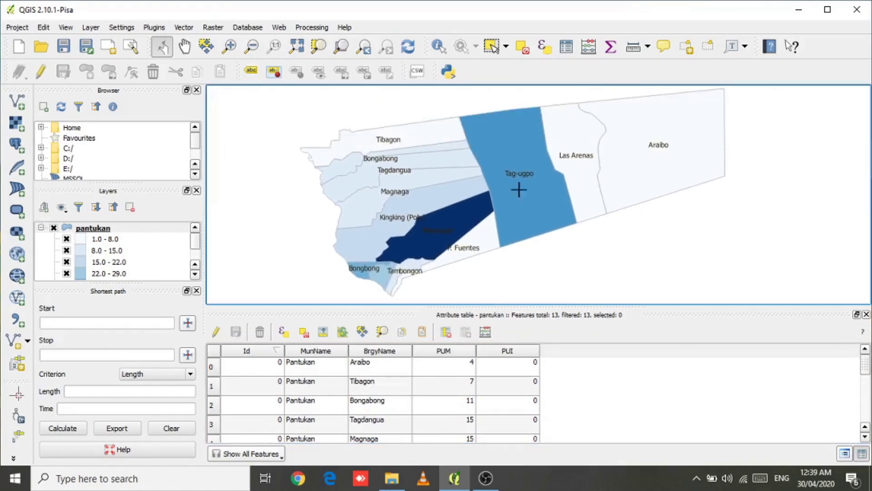
left_click_drag(553, 174, 554, 177)
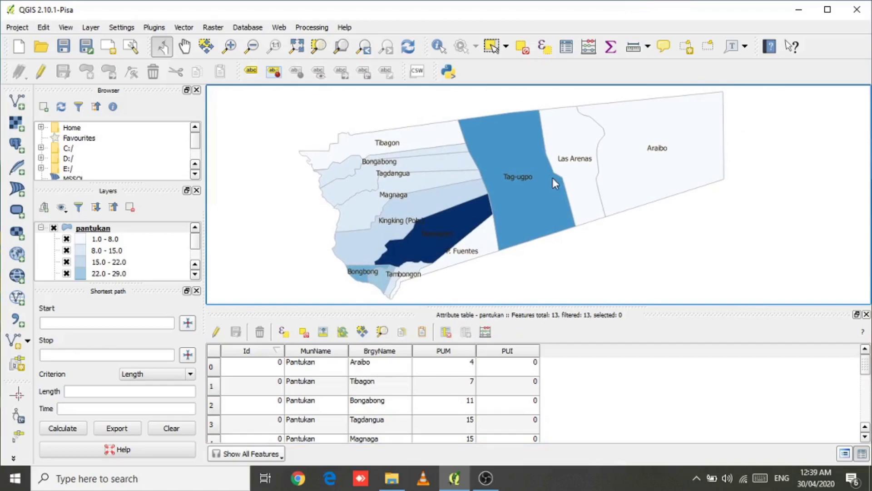